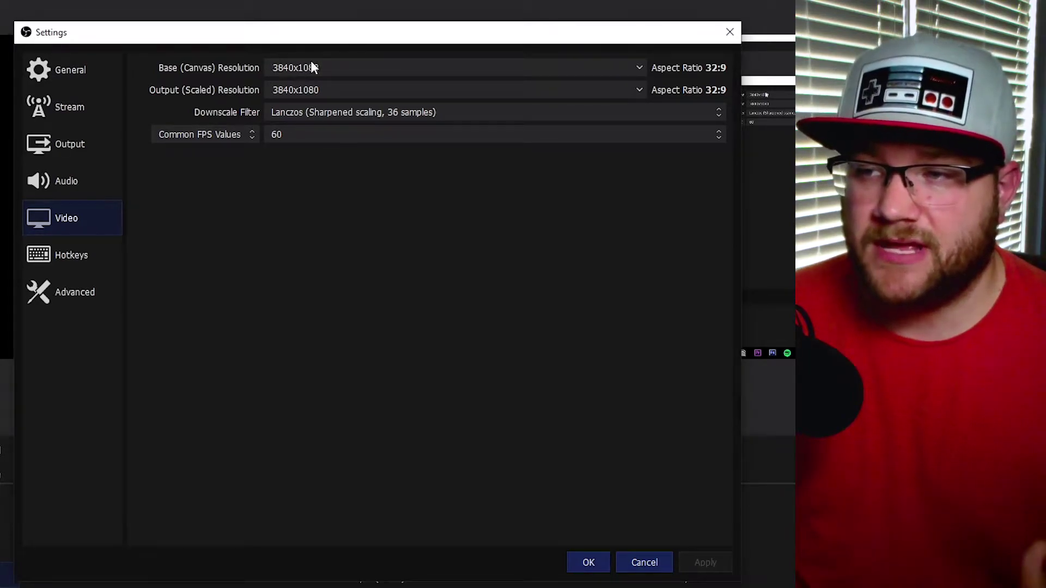
Set the base (canvas) resolution to 1920x1080 in the video settings.
left_click_drag(333, 37, 849, 185)
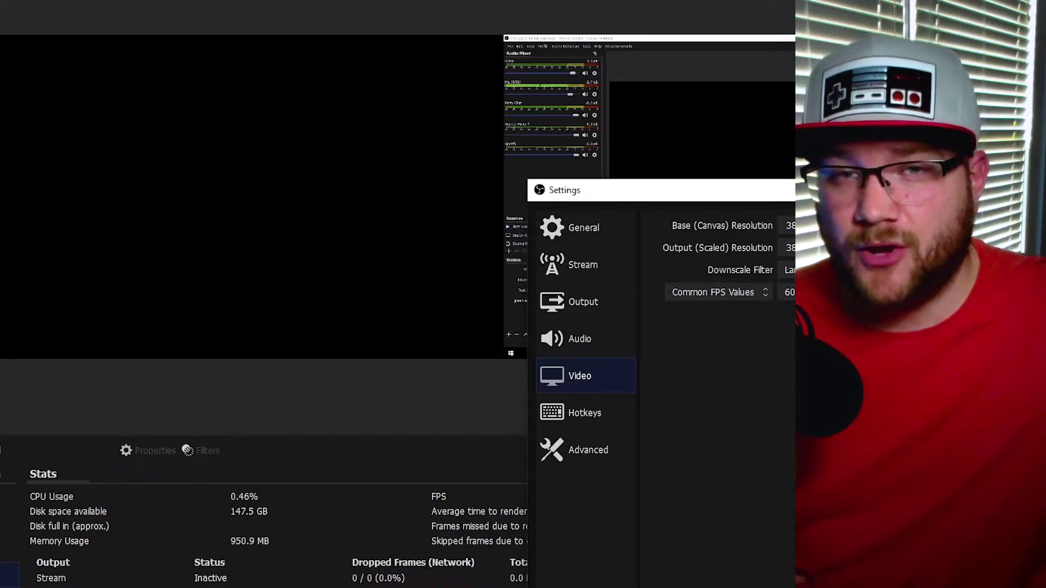
left_click_drag(823, 192, 327, 47)
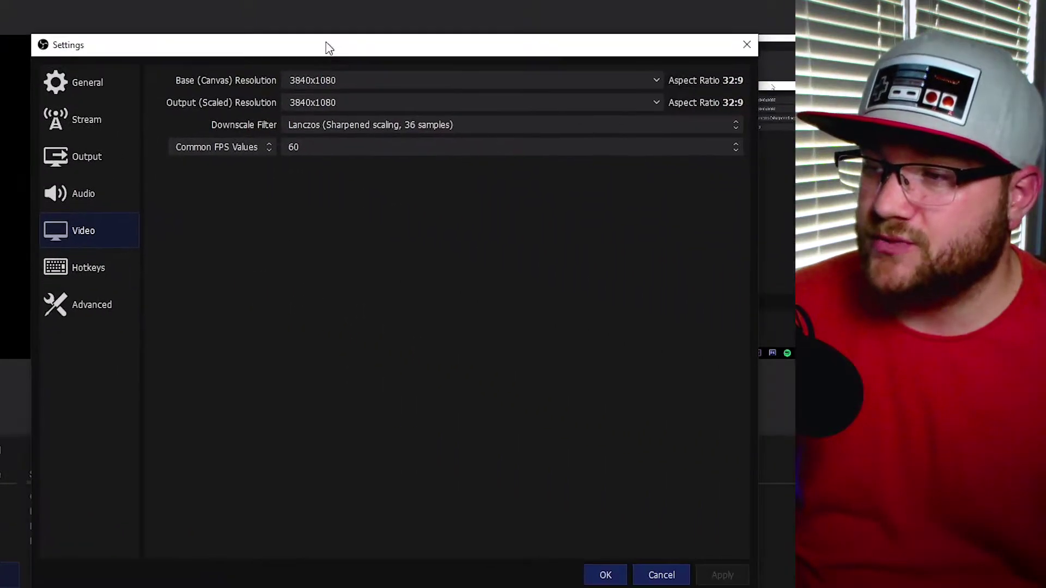
left_click(657, 81)
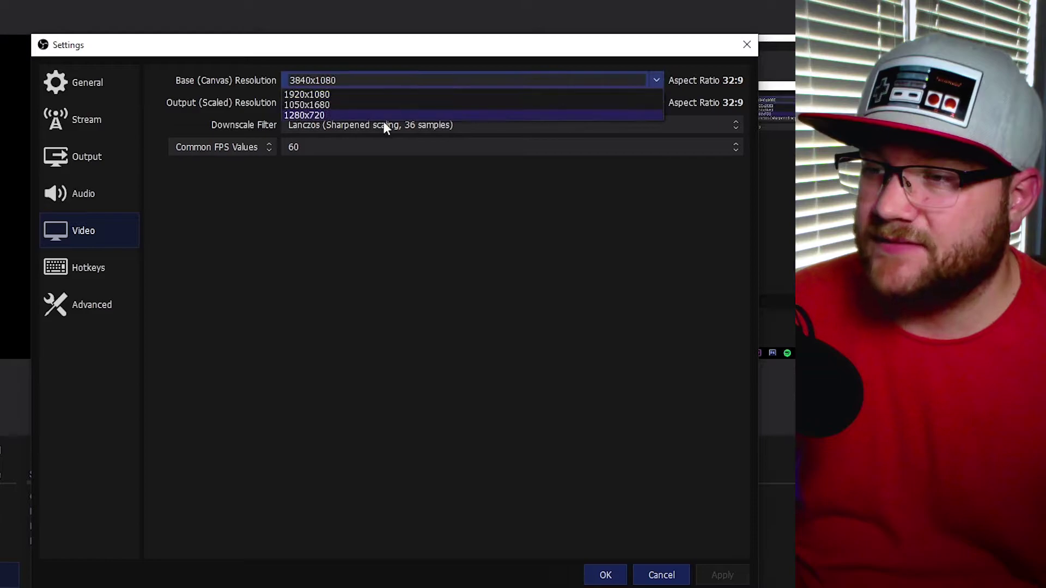
left_click(360, 95)
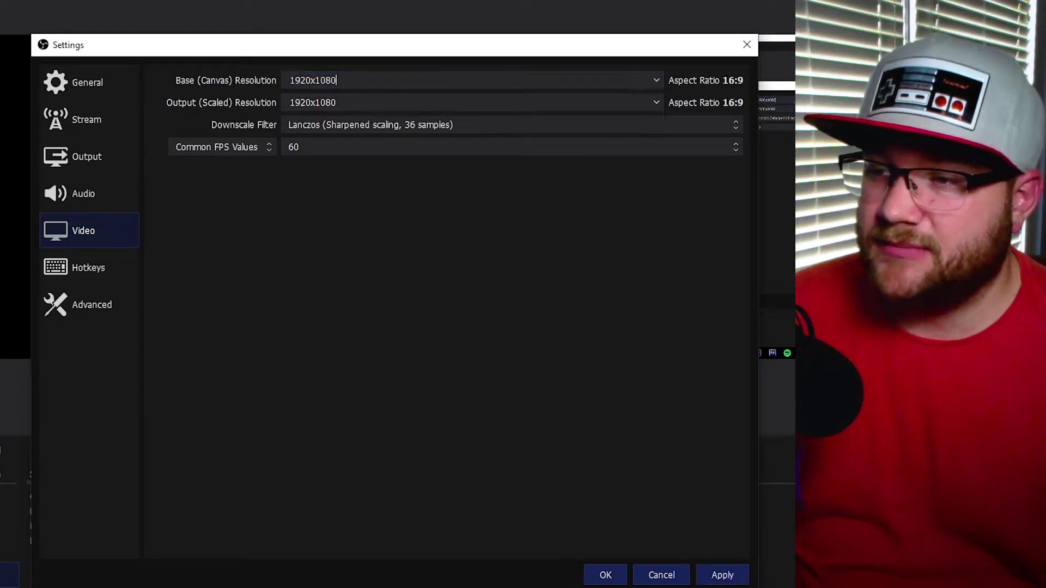
Try 1280x720 as the output (scaled) resolution and set it back to 1920x1080.
left_click(656, 102)
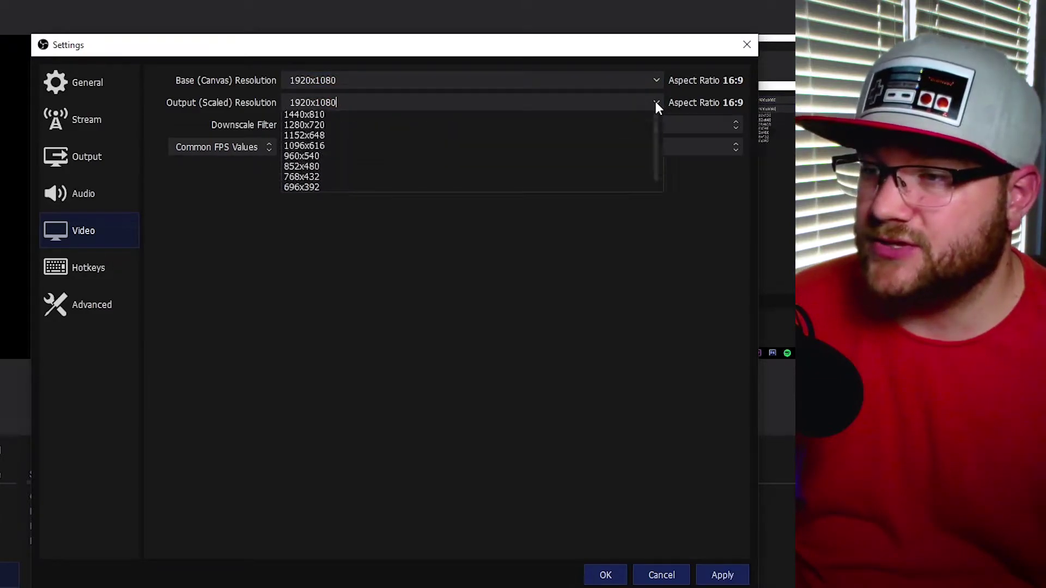
left_click(210, 106)
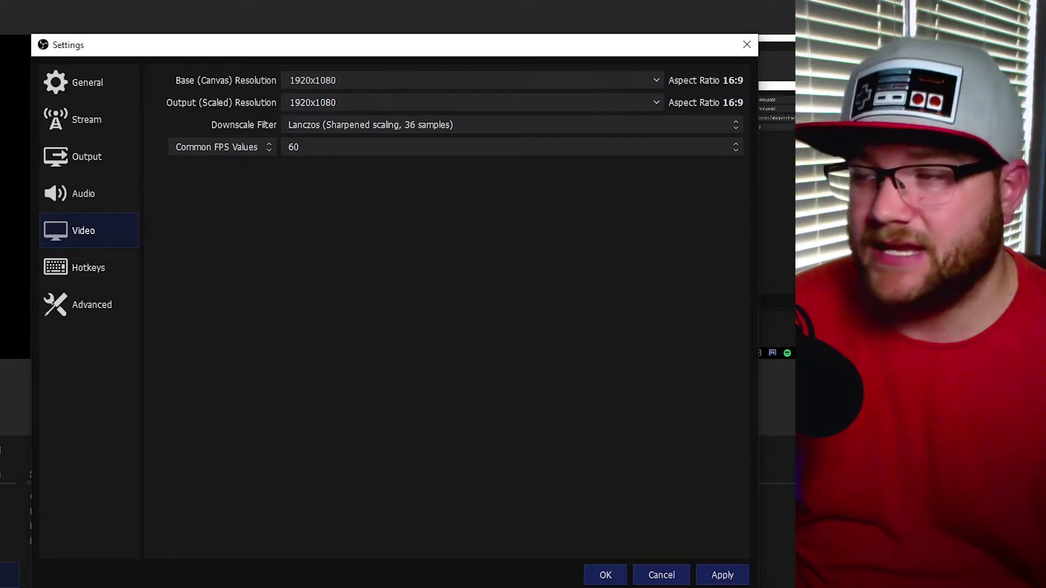
left_click(655, 103)
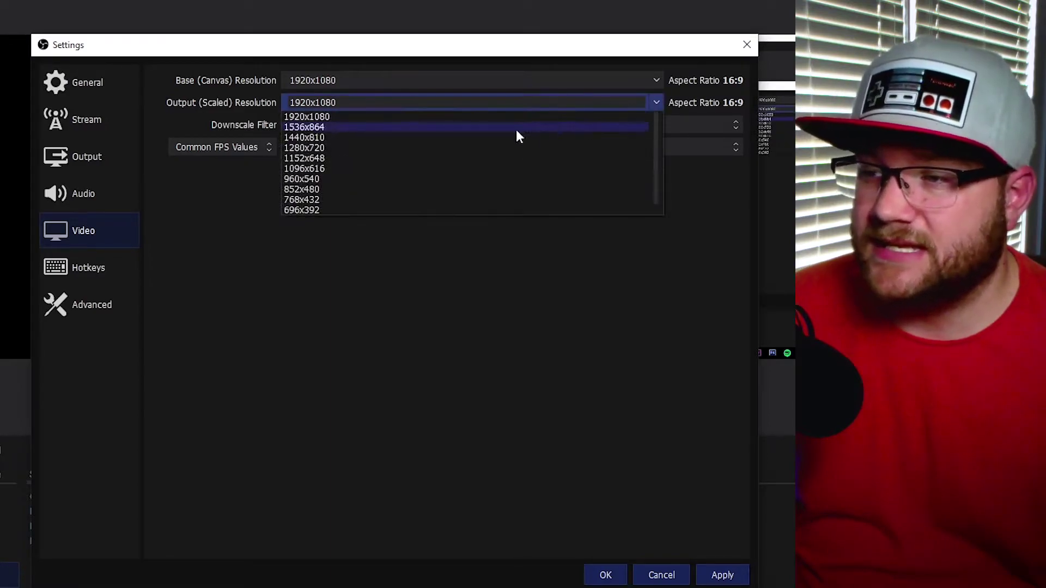
left_click(355, 148)
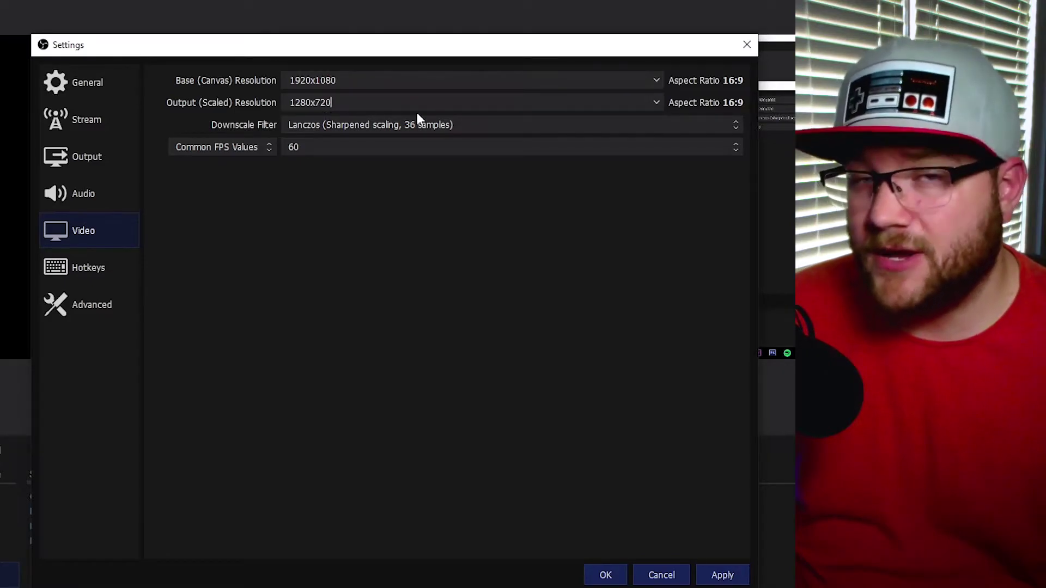
left_click(655, 104)
left_click(294, 116)
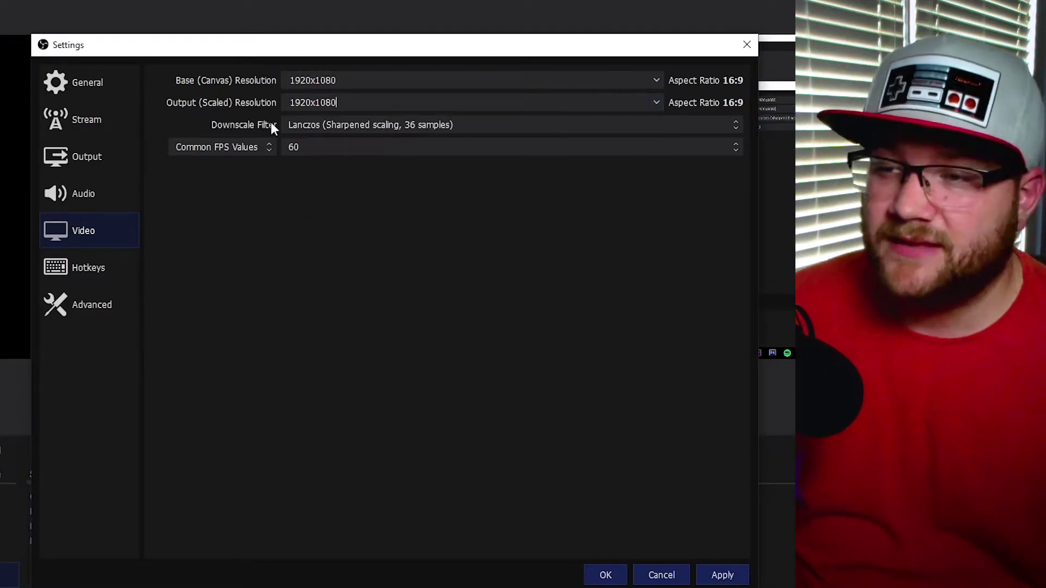
Choose Lanczos (Sharpened scaling, 36 samples) as the downscale filter and 60 as the common FPS value.
left_click(324, 126)
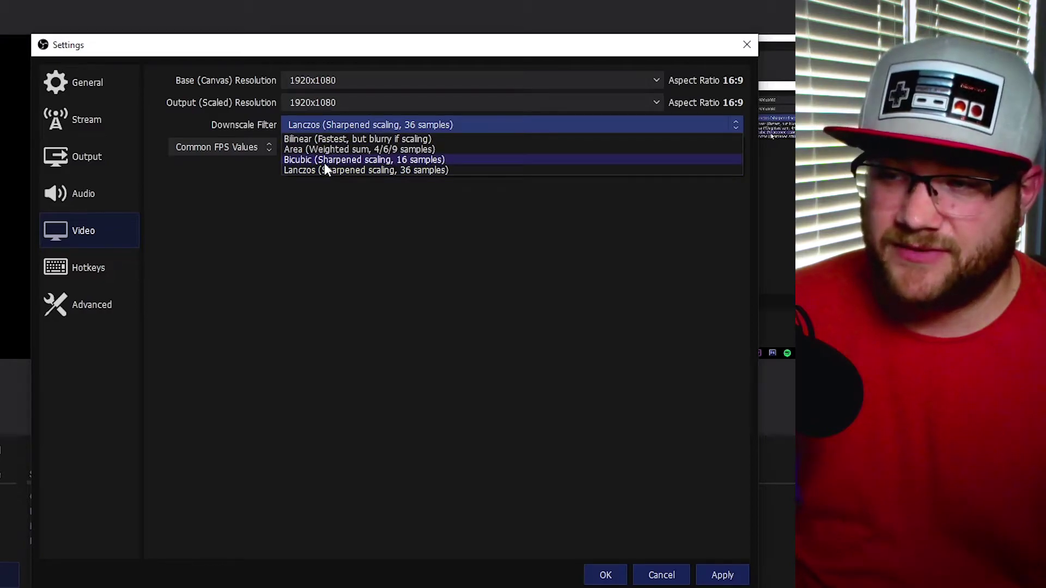
left_click(323, 168)
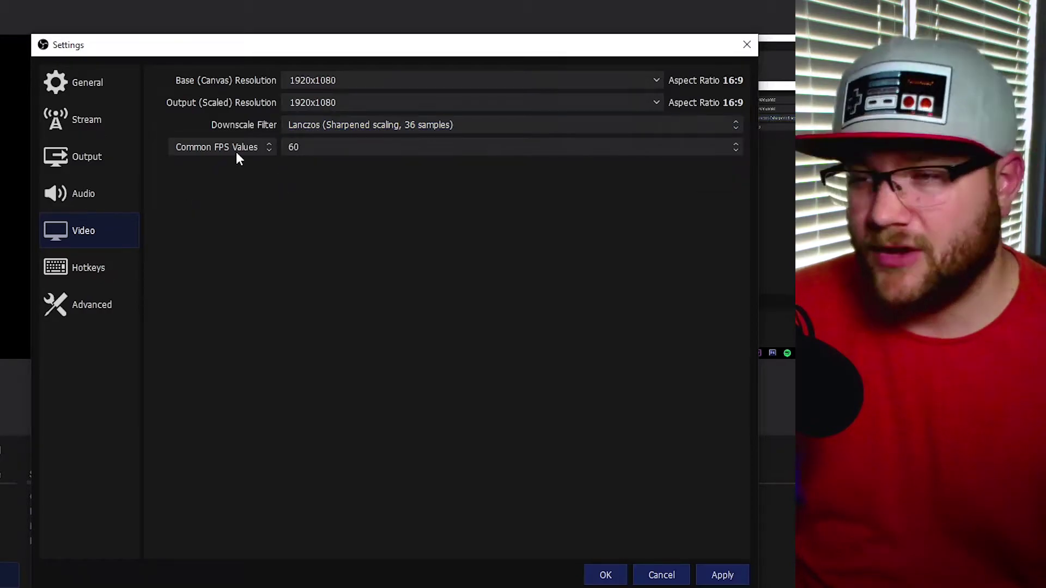
left_click(313, 146)
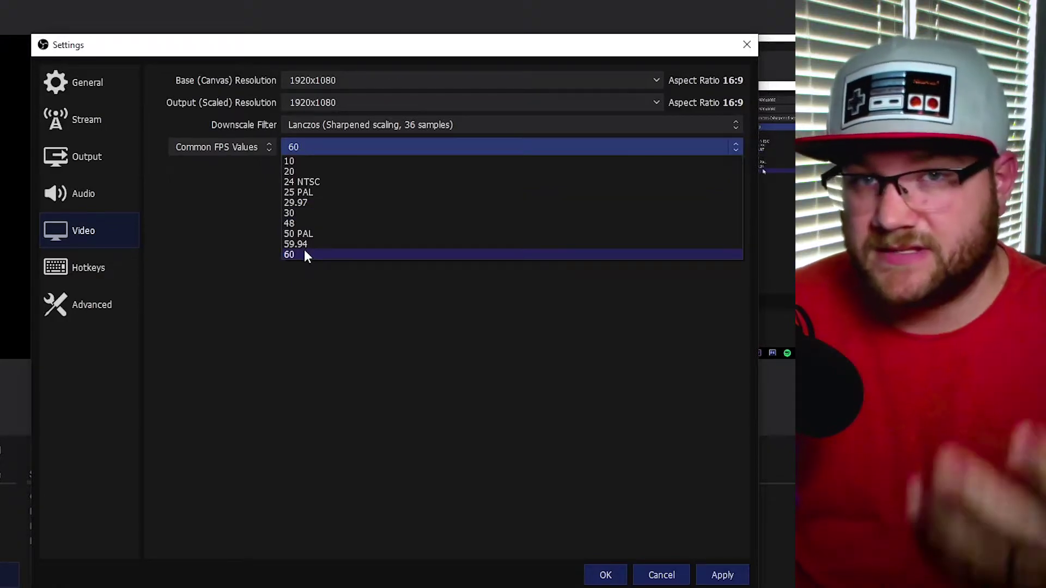
left_click(305, 252)
In the output settings, switch the output mode to Simple and back to Advanced.
left_click(96, 170)
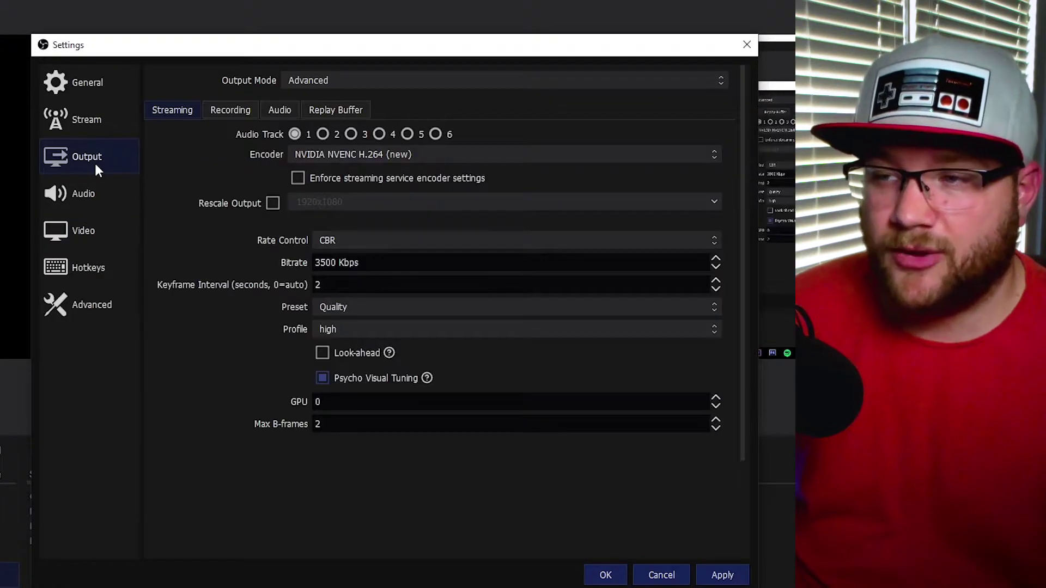
left_click(306, 83)
left_click(312, 102)
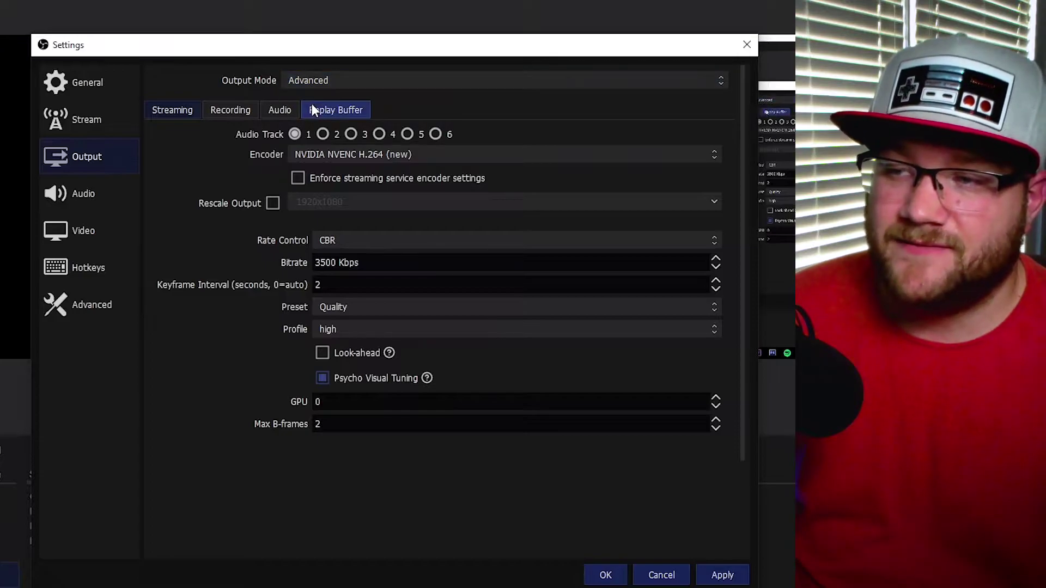
left_click(320, 81)
left_click(319, 95)
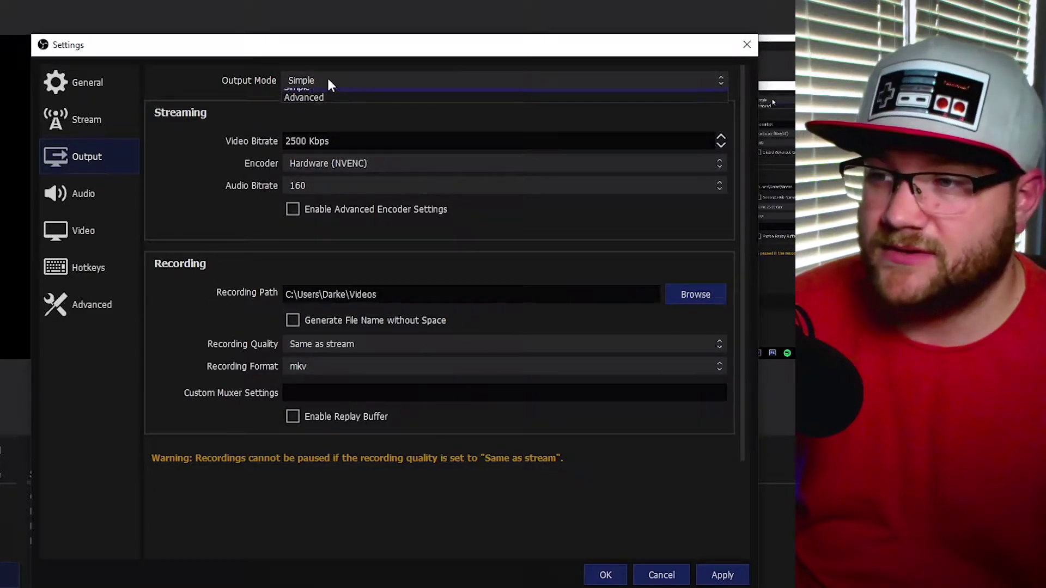
left_click(308, 95)
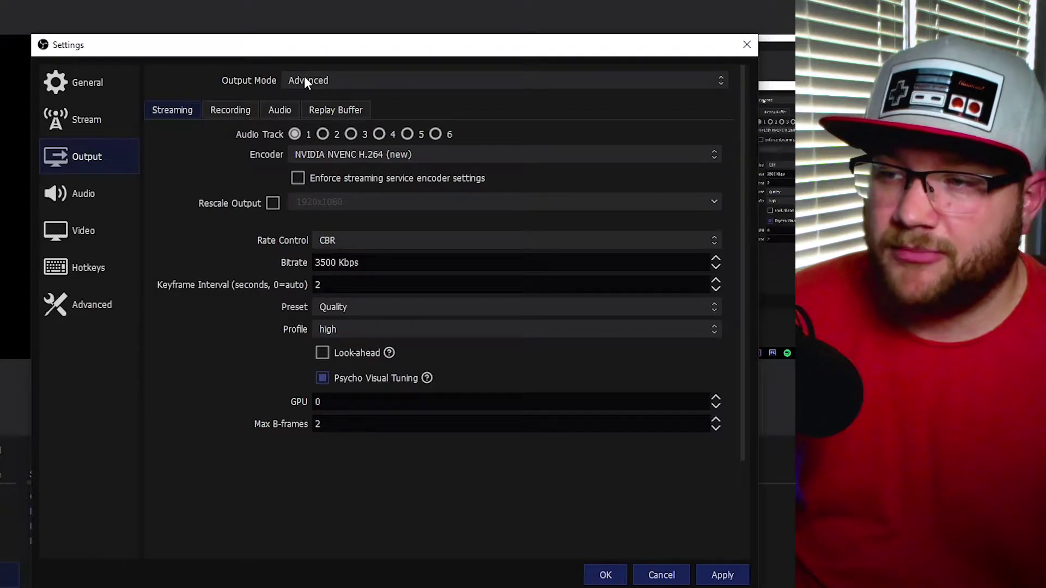
Choose mkv as the recording format in the recording output settings.
left_click(236, 108)
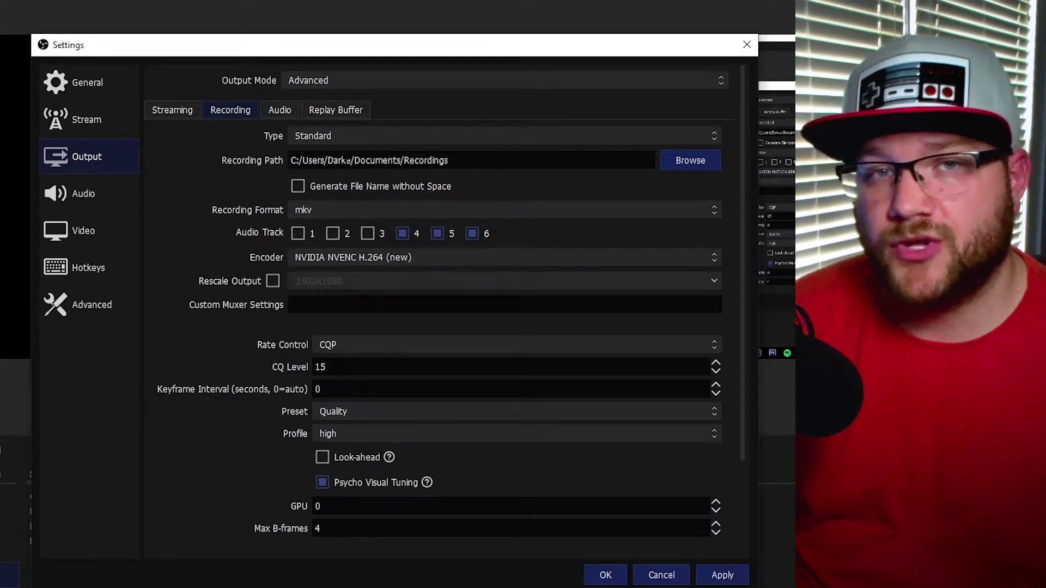
left_click(325, 211)
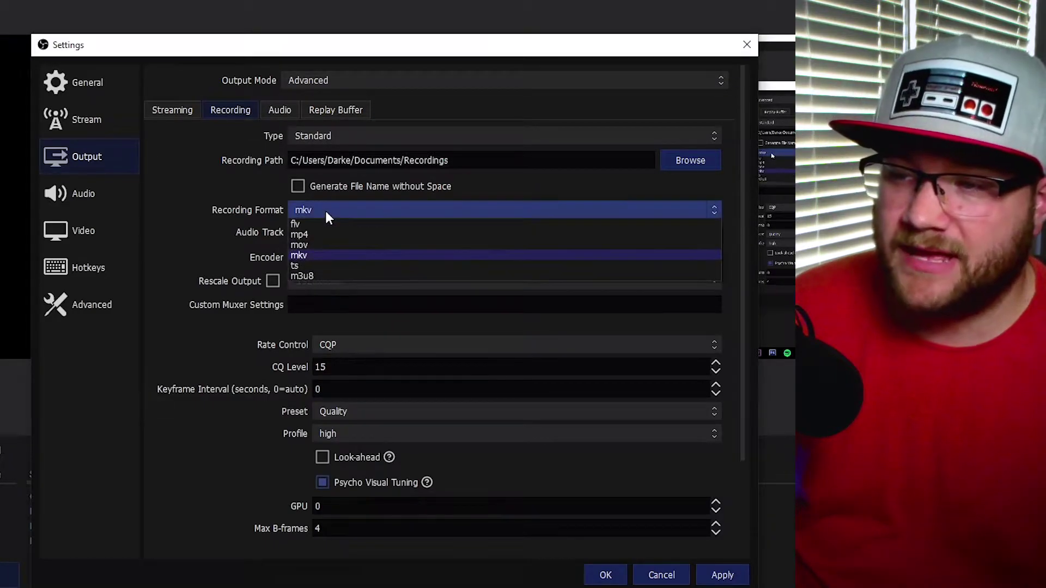
left_click(304, 256)
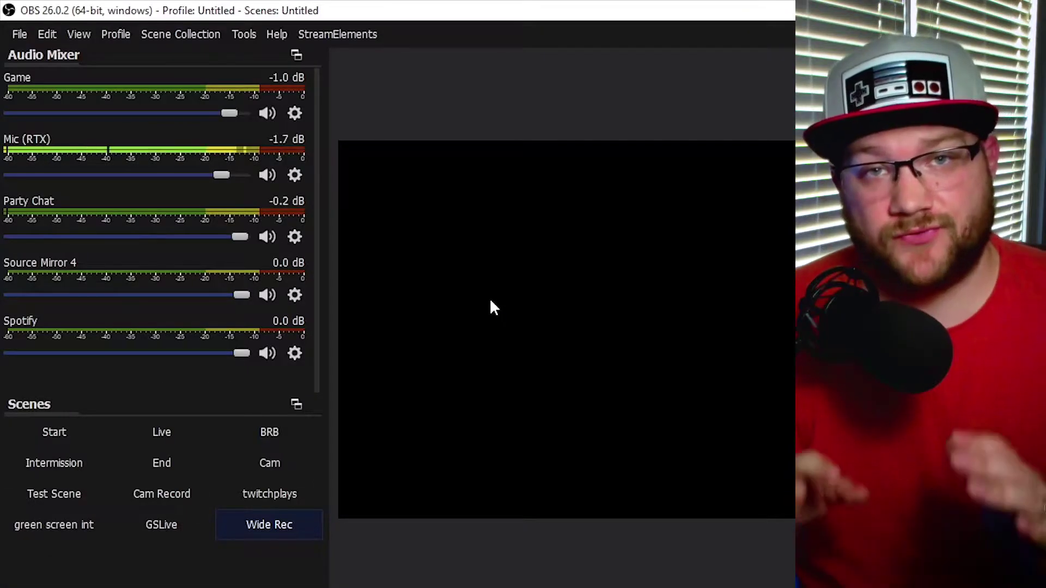
left_click(22, 35)
left_click(51, 80)
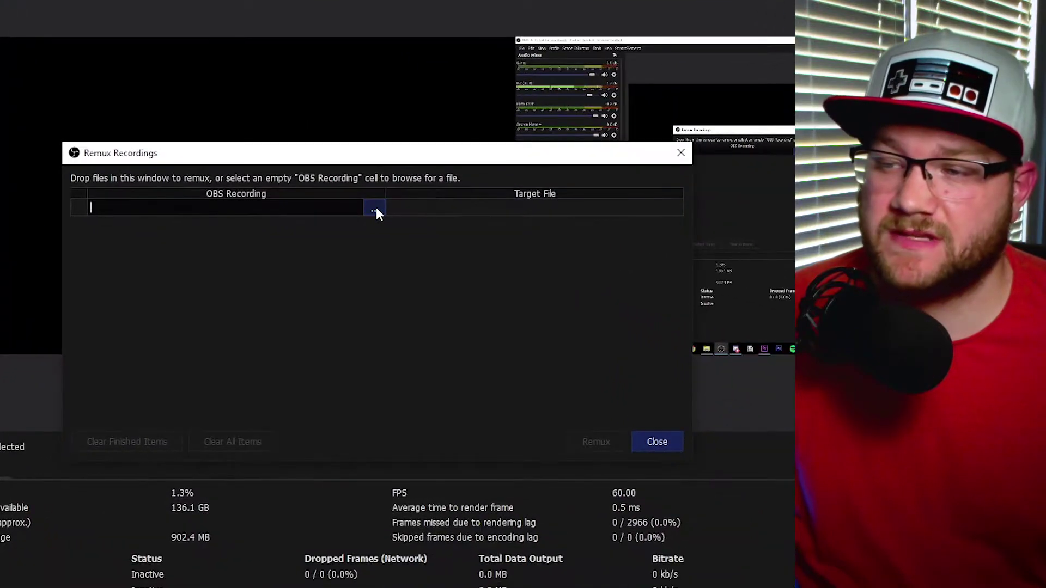
left_click(375, 210)
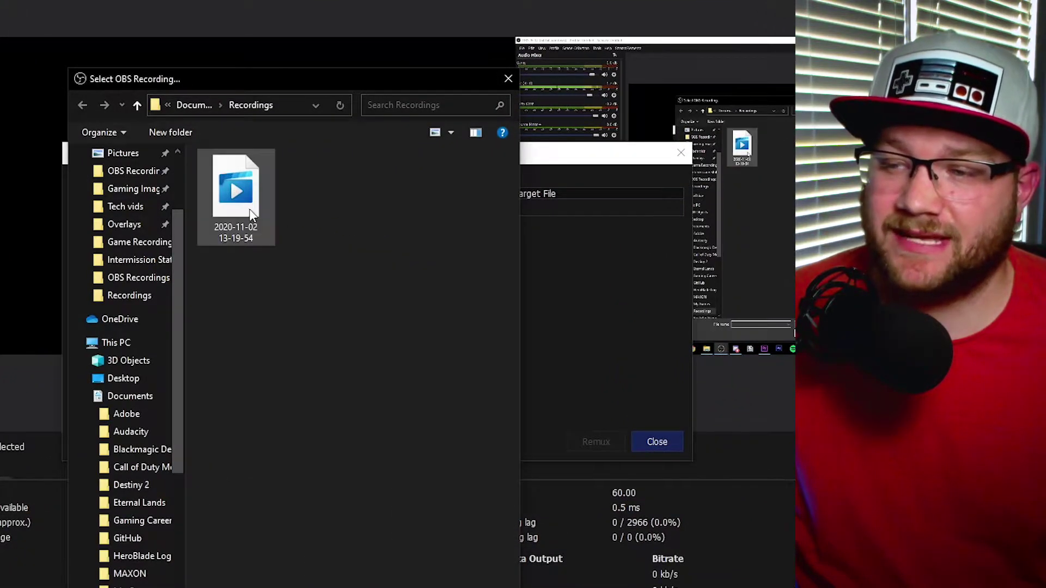
double_click(236, 197)
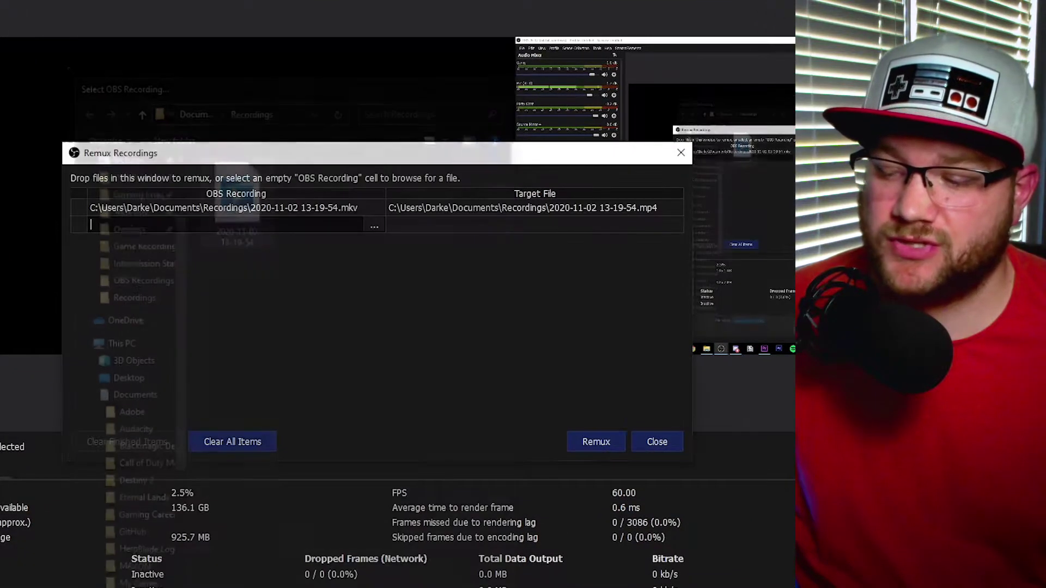
left_click(595, 442)
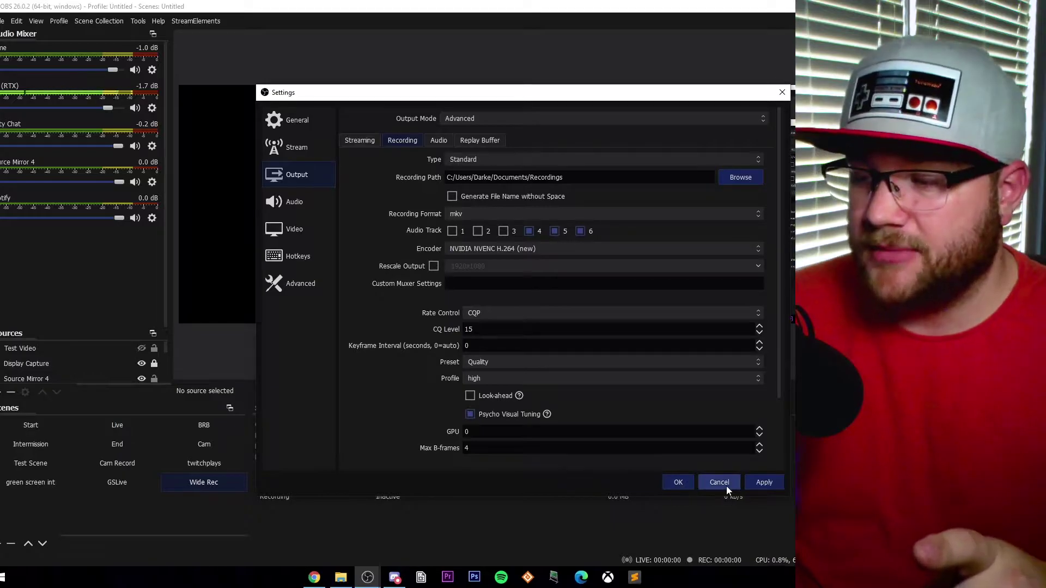
Discard the pending settings changes and open the advanced audio properties with all track assignments in view.
left_click(726, 485)
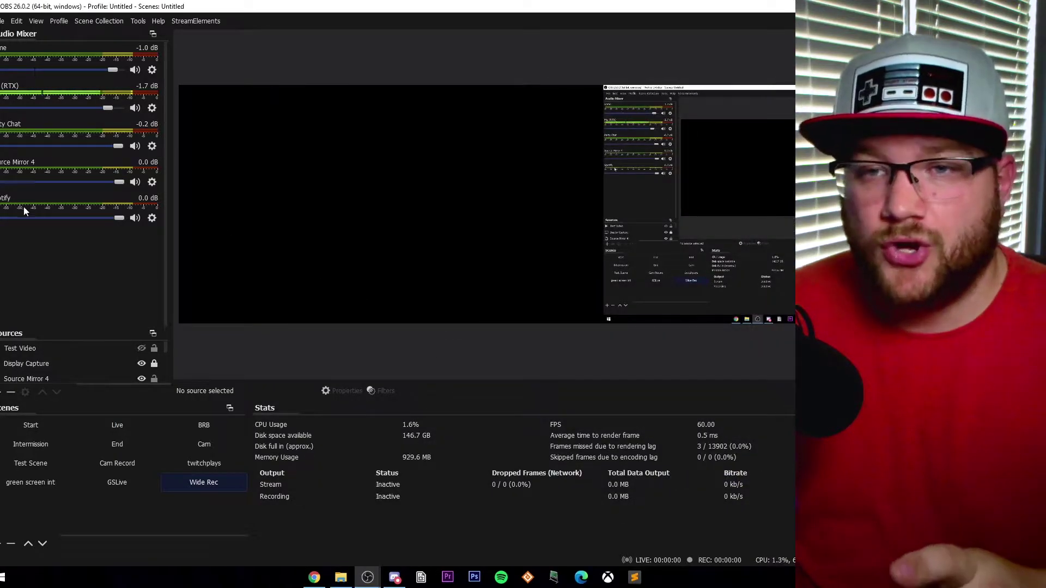
right_click(82, 252)
left_click(109, 296)
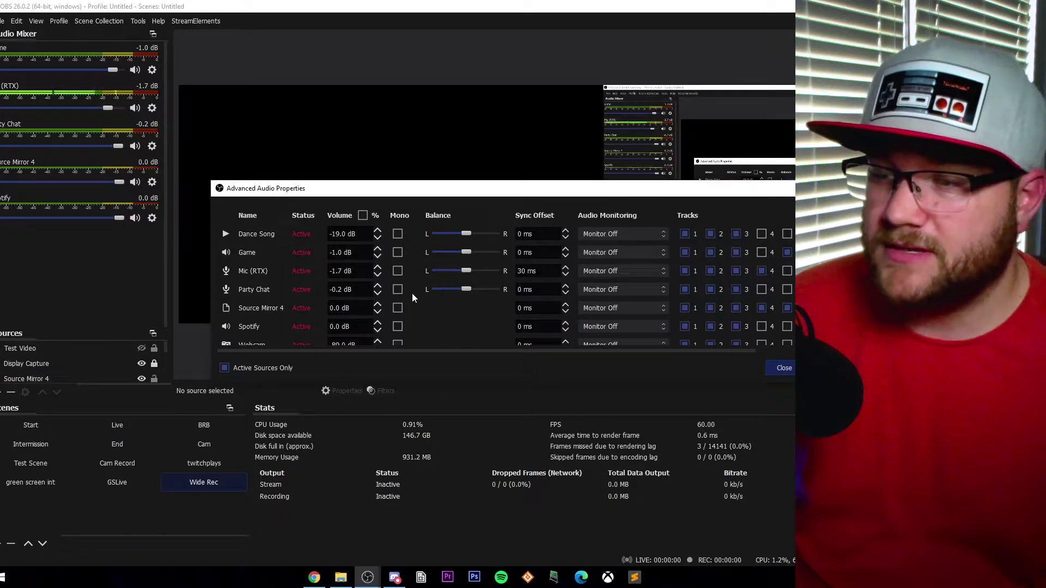
left_click_drag(631, 304, 781, 303)
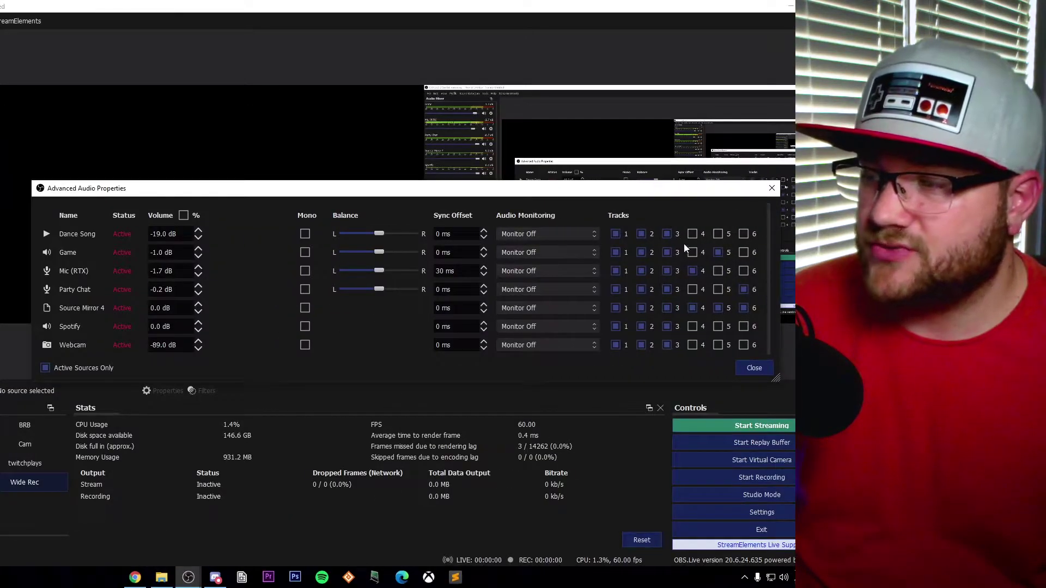
Remove Source Mirror 4 from audio tracks 4, 5 and 6, and close the advanced audio properties.
left_click(693, 308)
left_click(717, 308)
left_click(743, 308)
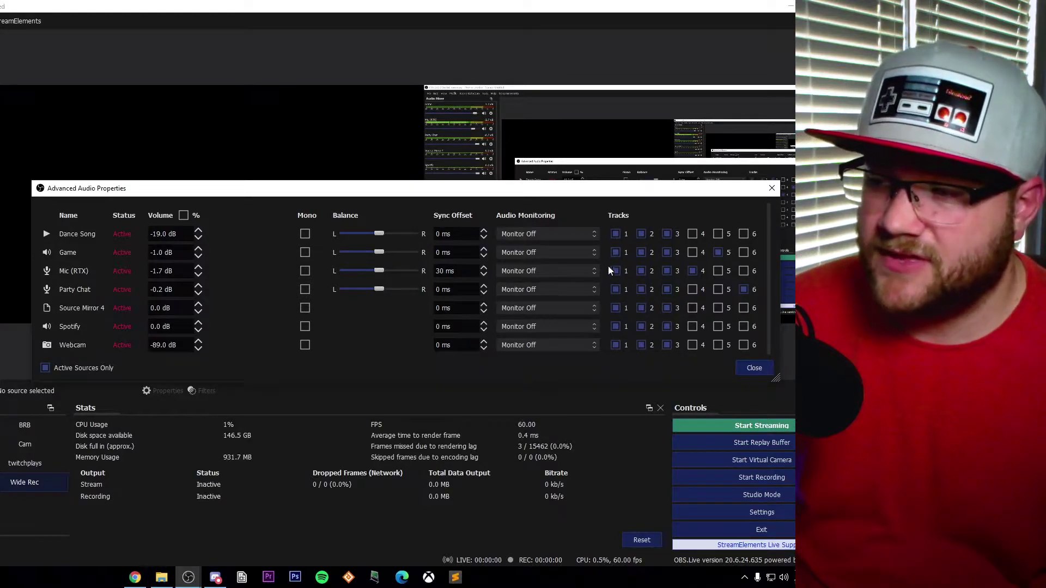
left_click(692, 270)
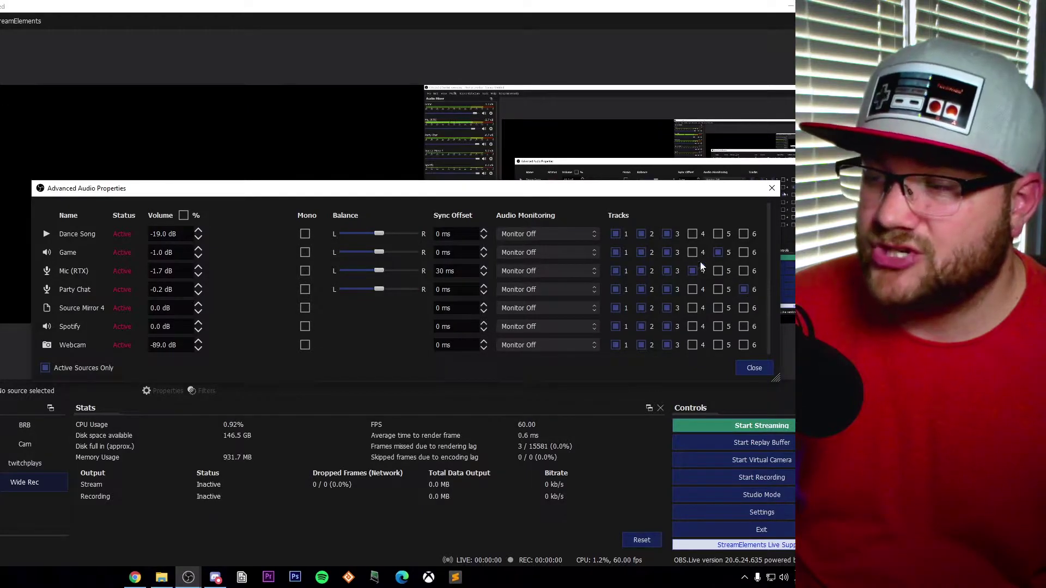
left_click(755, 368)
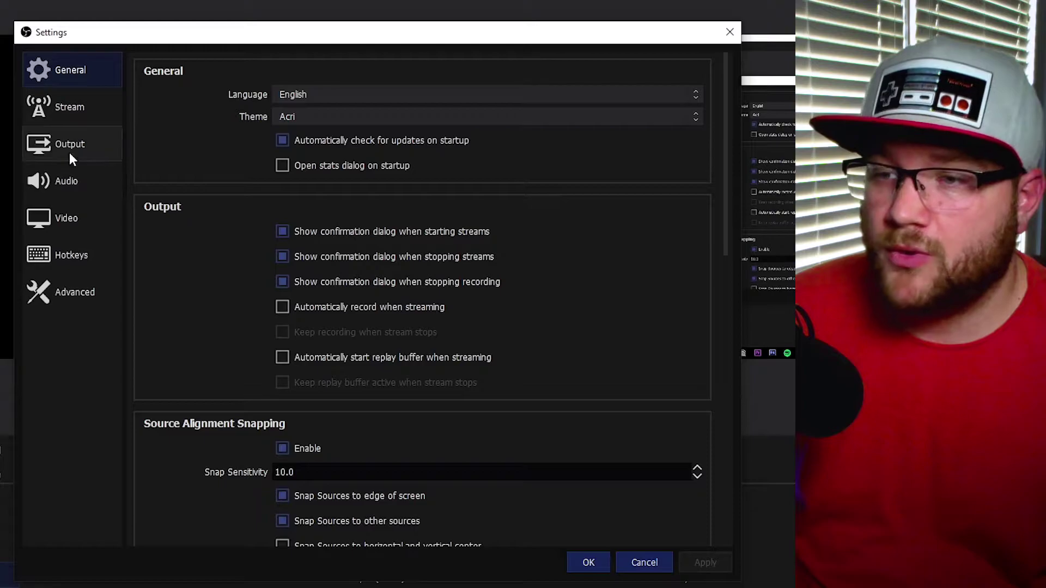
Choose NVIDIA NVENC H.264 (new) as the encoder in the recording output settings.
left_click(69, 146)
key("ctrl+Tab")
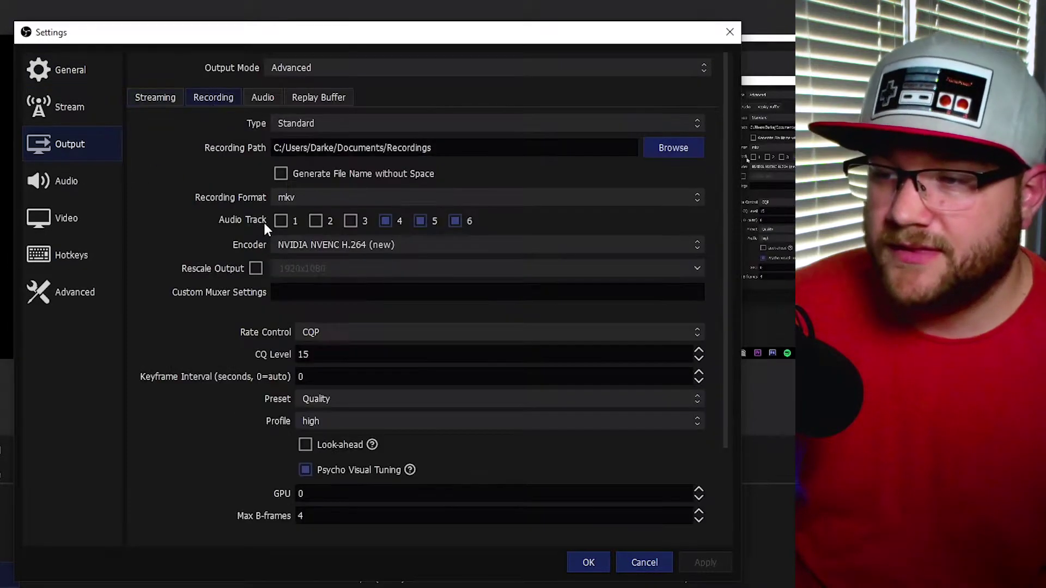
left_click(322, 245)
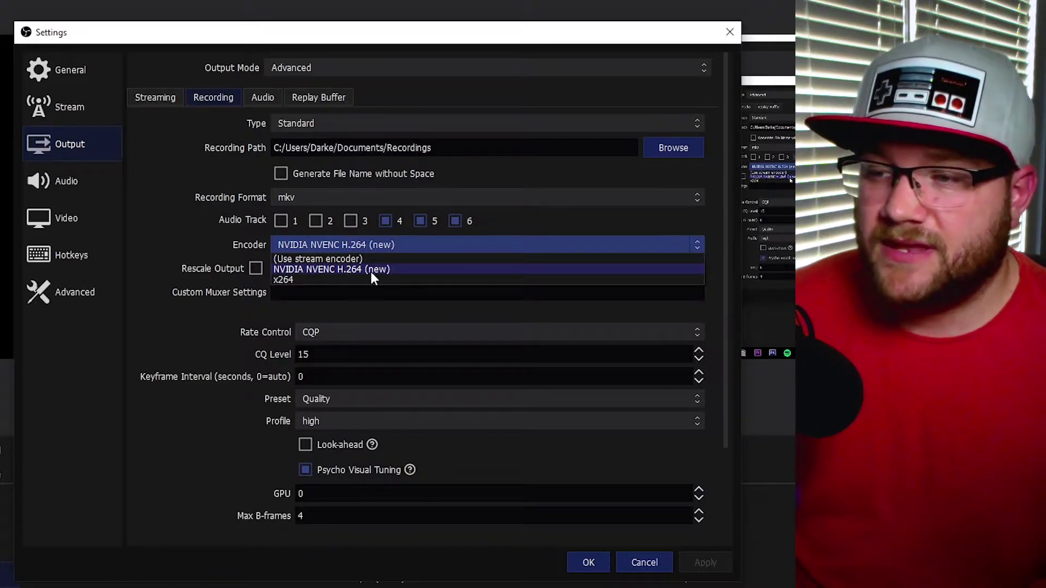
left_click(328, 268)
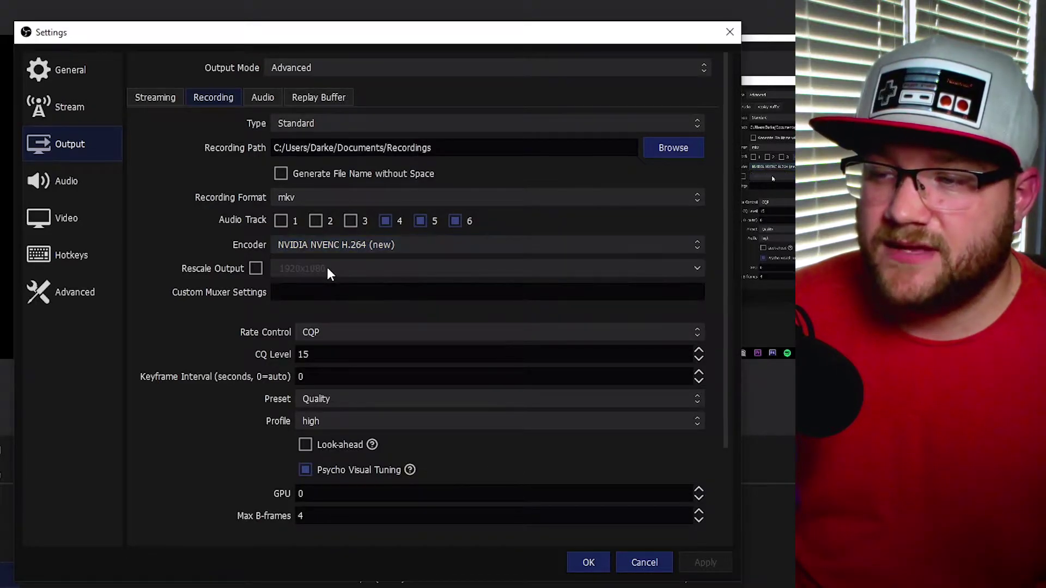
Try x264 as the recording encoder and return to NVIDIA NVENC H.264 (new).
left_click(349, 246)
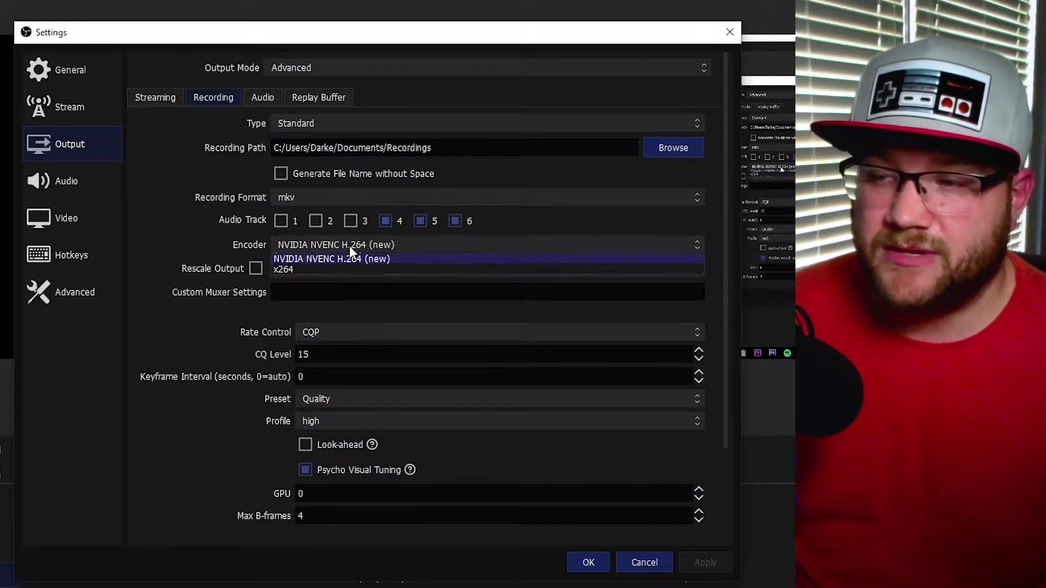
left_click(332, 276)
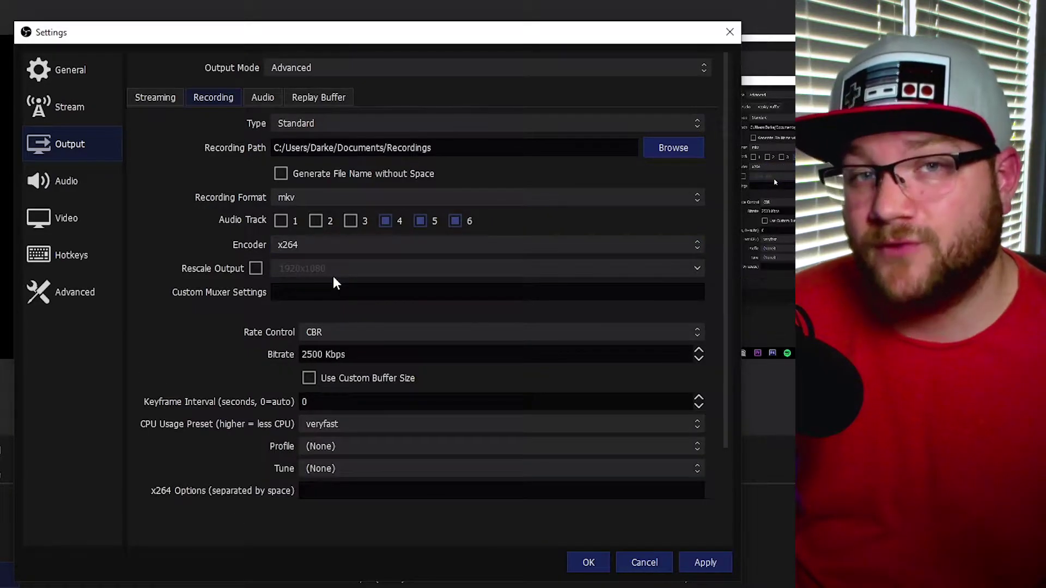
left_click(356, 246)
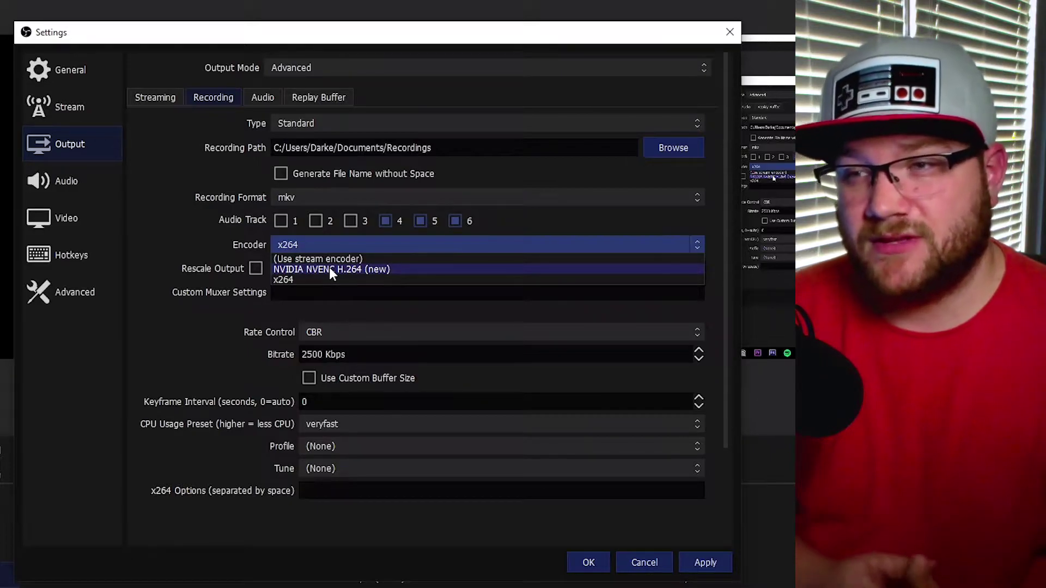
left_click(329, 268)
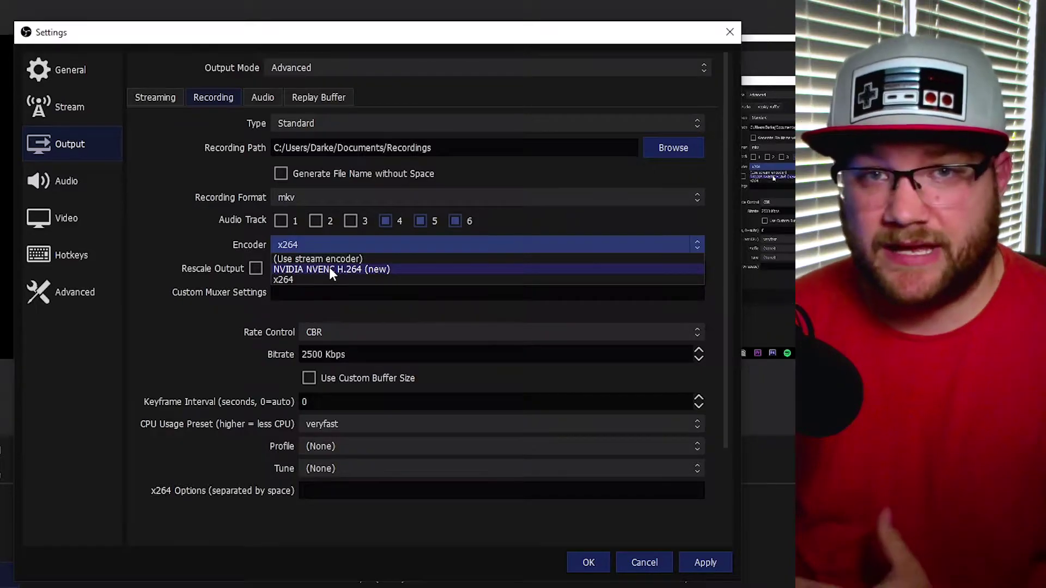
left_click(330, 269)
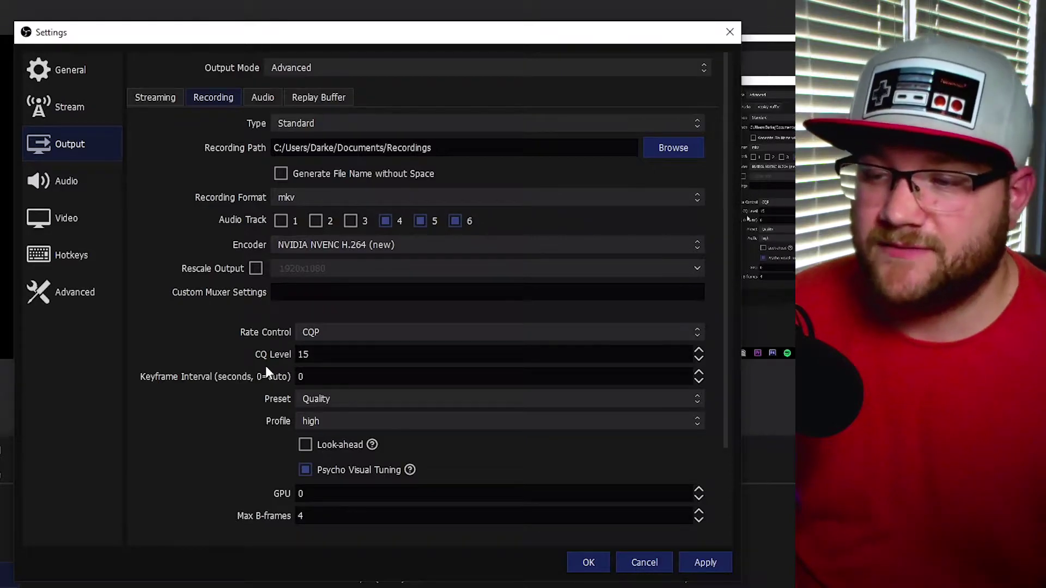
Set the rate control of the NVIDIA NVENC H.264 (new) recording encoder to Lossless.
scroll(266, 365, "down", 3)
left_click(318, 243)
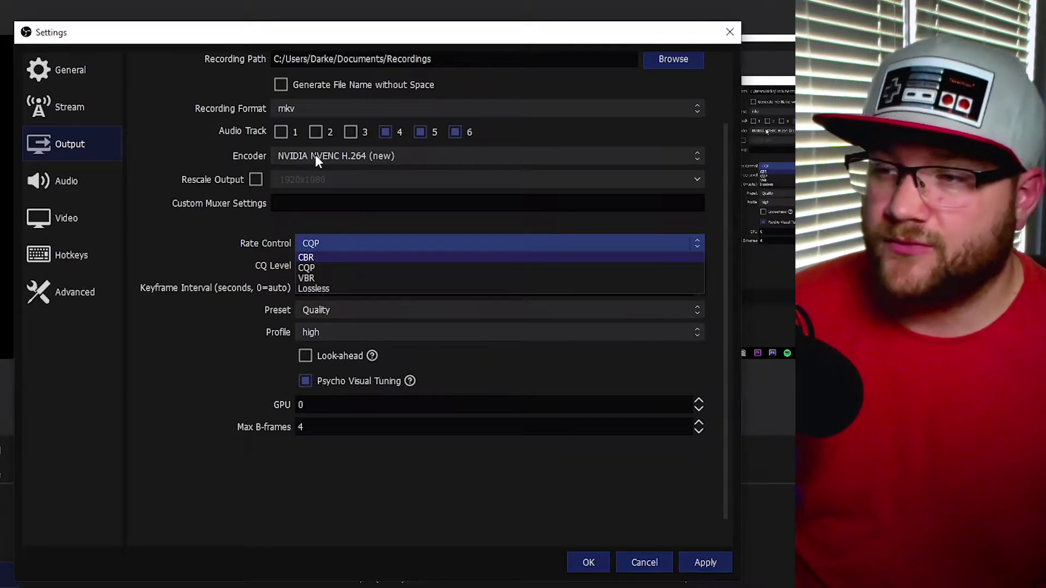
left_click(315, 296)
left_click(331, 241)
left_click(329, 288)
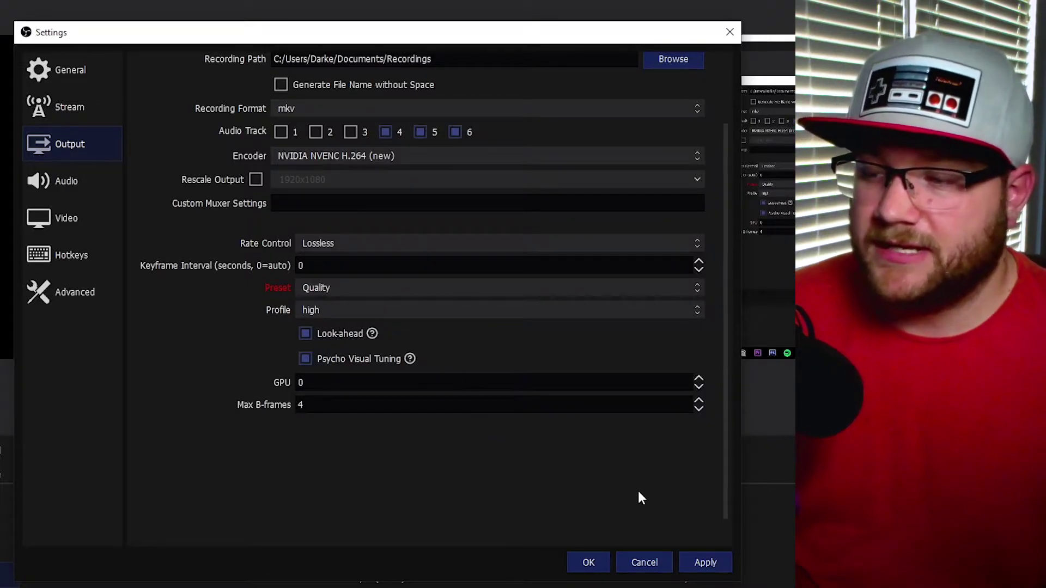
Choose x264 as the recording encoder and open its rate control options.
left_click(338, 241)
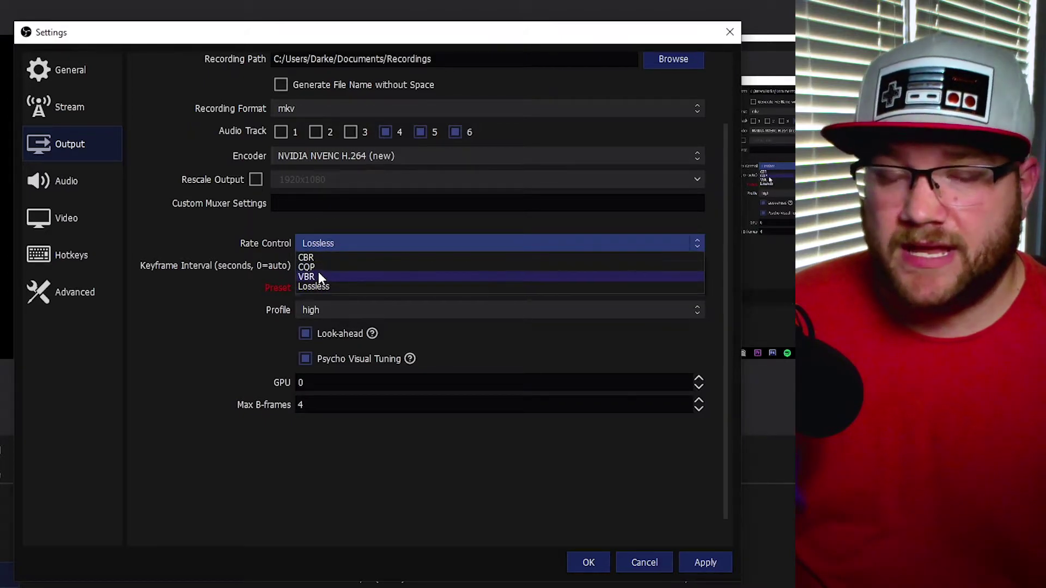
left_click(332, 155)
left_click(332, 155)
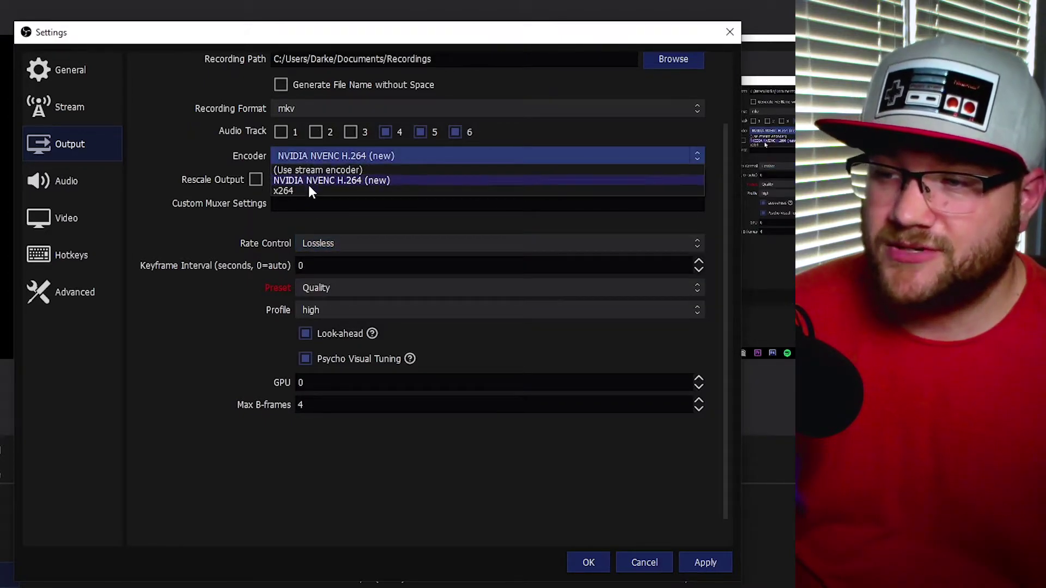
left_click(309, 190)
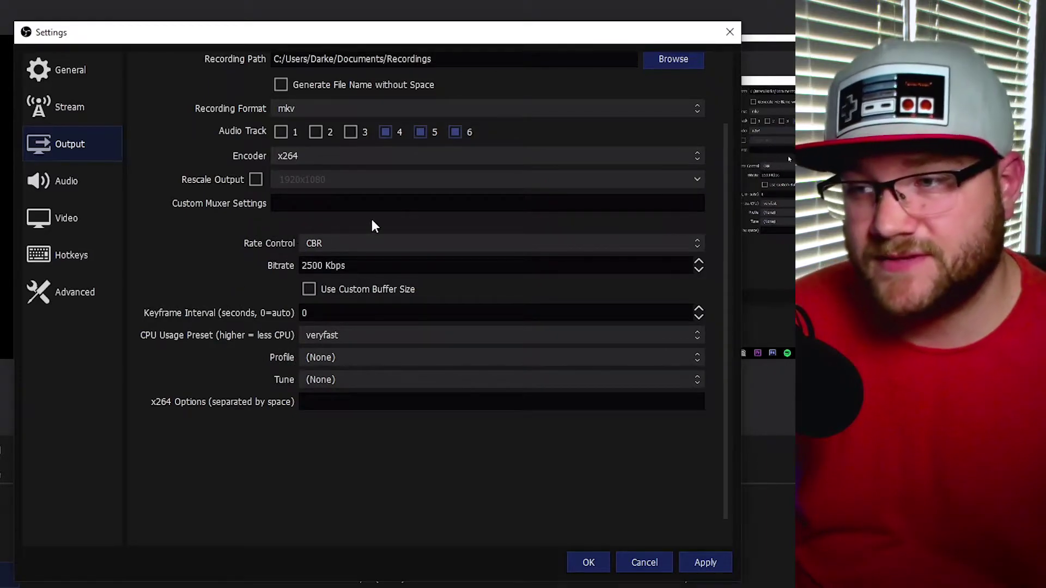
left_click(332, 155)
left_click(333, 176)
left_click(333, 155)
left_click(320, 194)
left_click(325, 246)
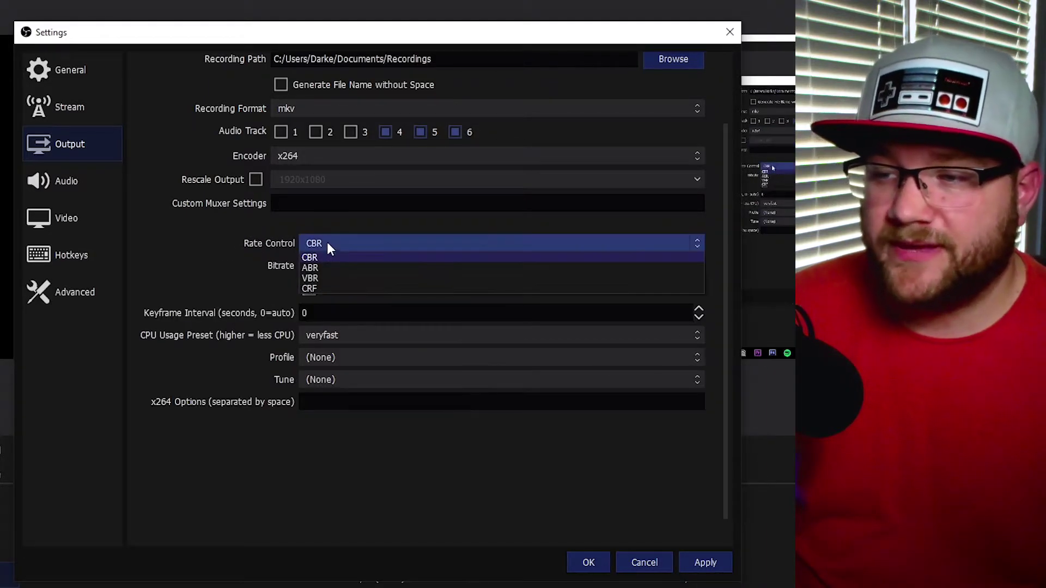